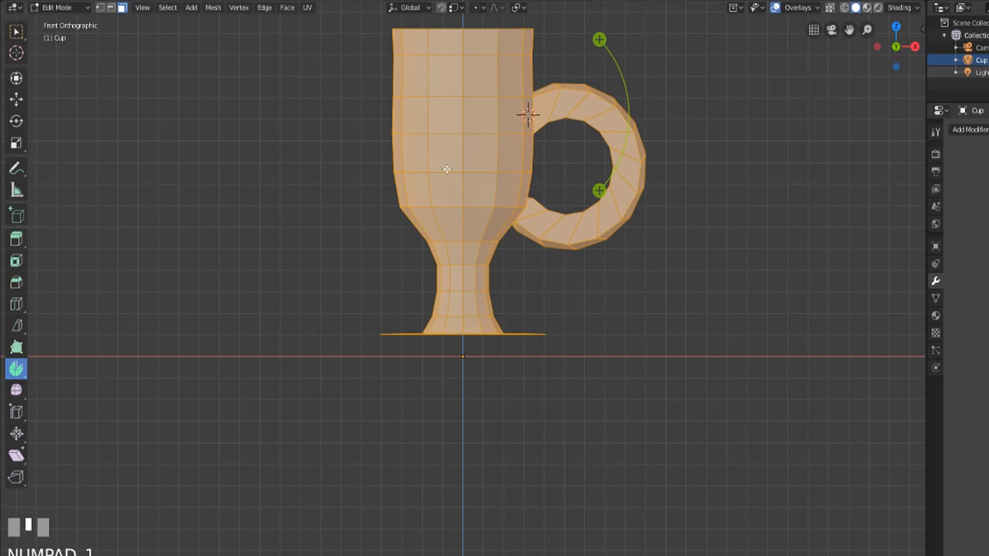
# - Add a box to the cup mesh with the Add Cube tool, beside the bowl and opposite the handle
pyautogui.click(20, 217)
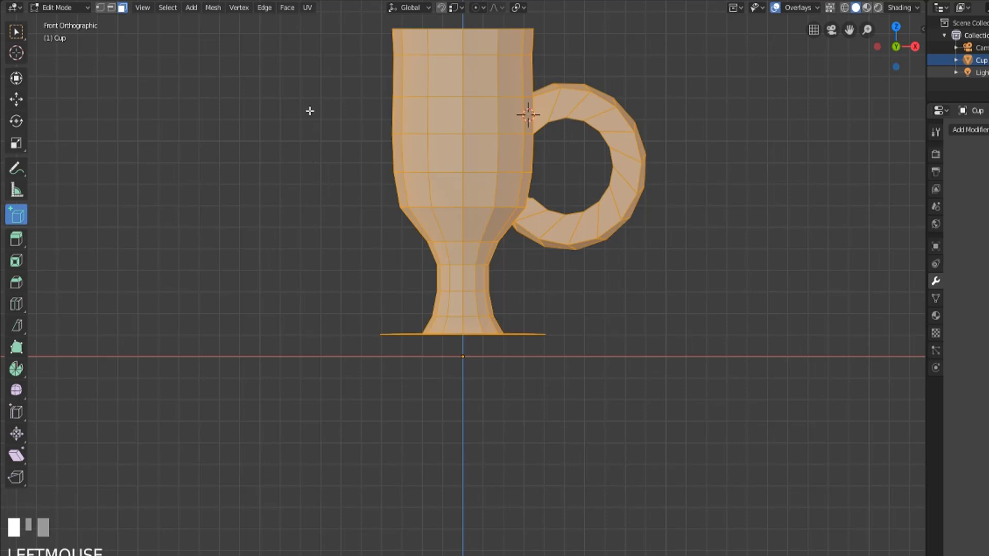
pyautogui.moveTo(309, 110); pyautogui.dragTo(379, 190)
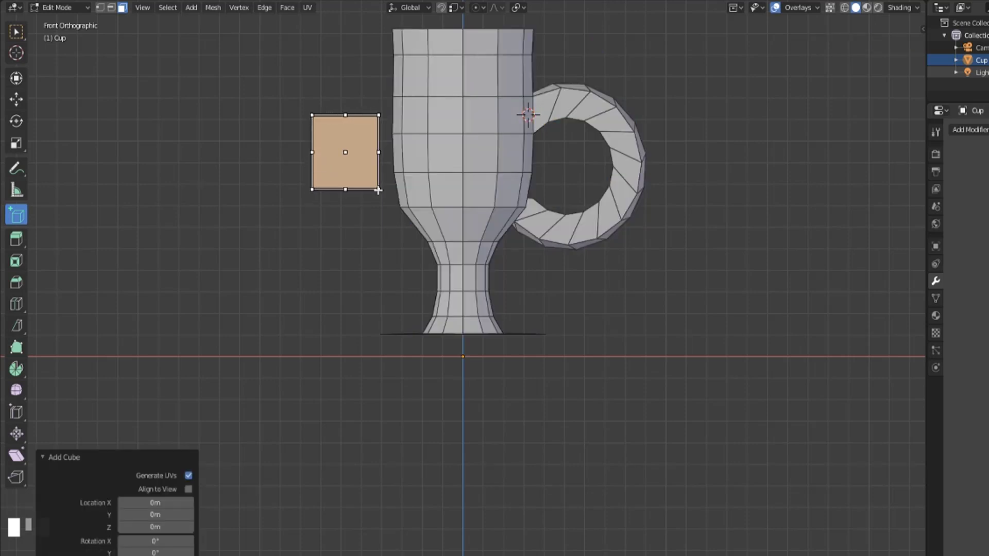
pyautogui.click(330, 244)
pyautogui.moveTo(331, 245); pyautogui.dragTo(340, 207, button='middle')
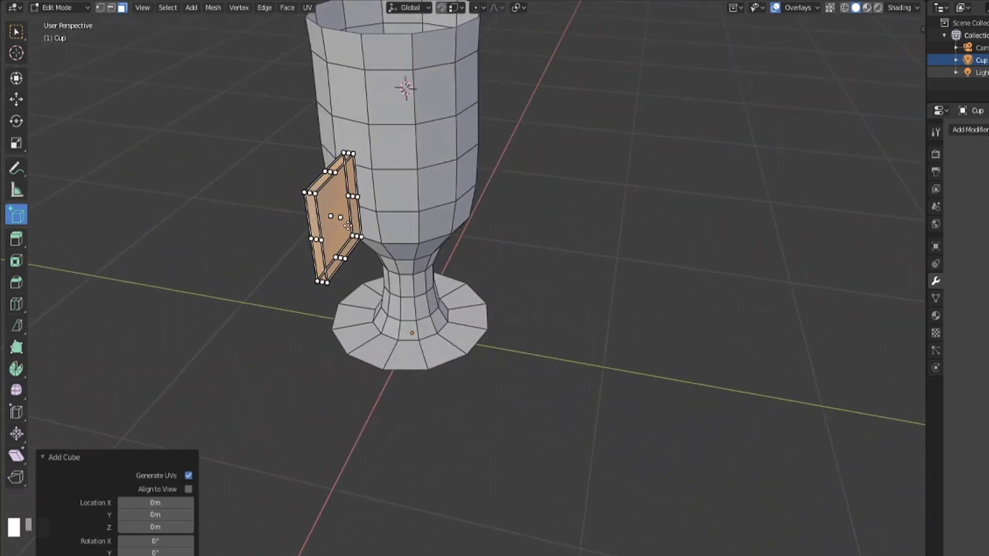
pyautogui.click(389, 247)
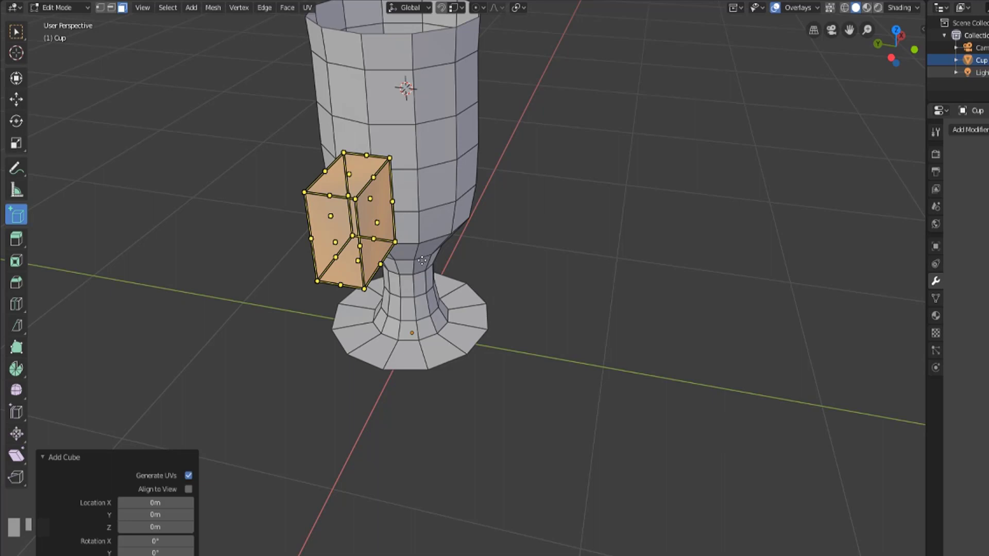
# - Reshape the new box into a lower, wider block, keeping it clear of the cup
pyautogui.moveTo(368, 195); pyautogui.dragTo(337, 192, button='middle')
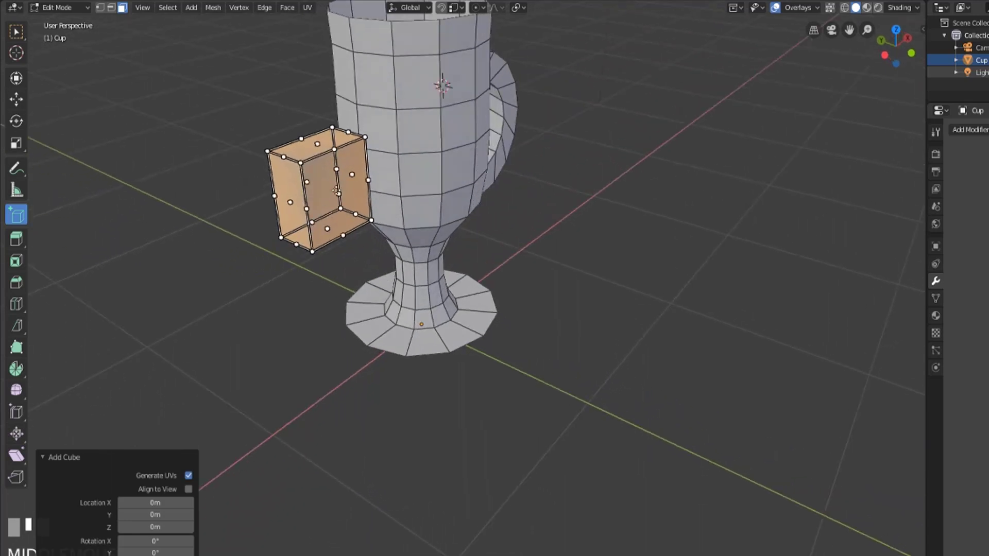
pyautogui.press('r')
pyautogui.press('r')
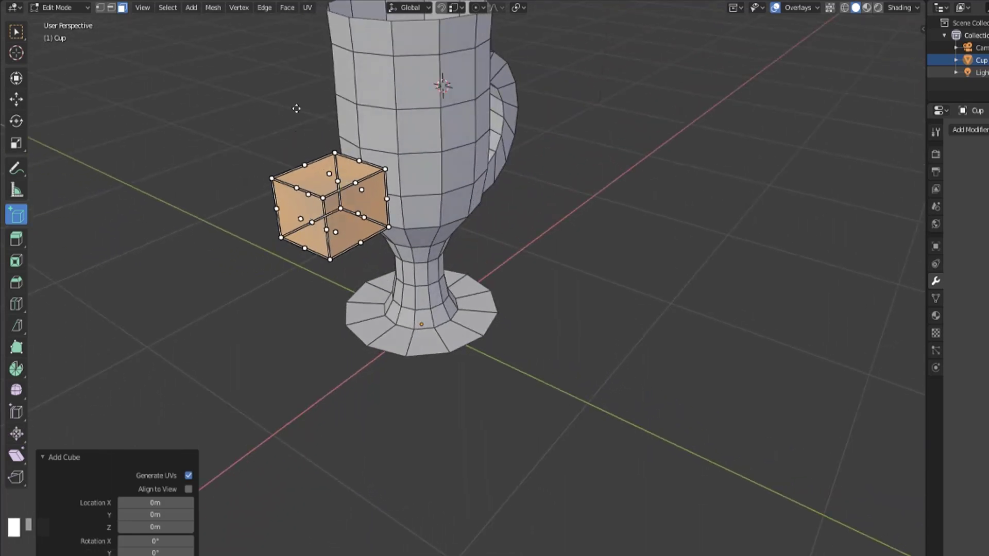
pyautogui.click(295, 107)
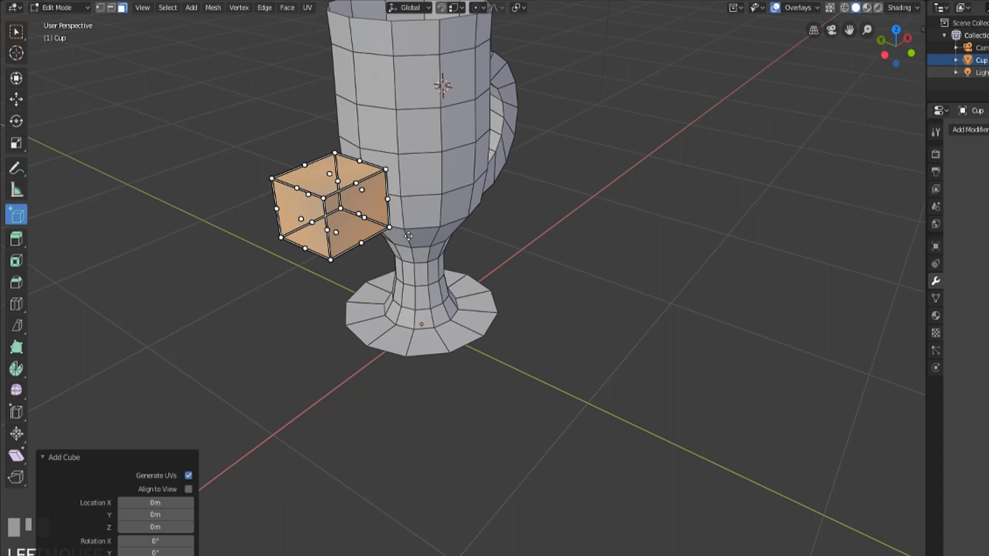
pyautogui.moveTo(409, 236); pyautogui.dragTo(498, 226, button='middle')
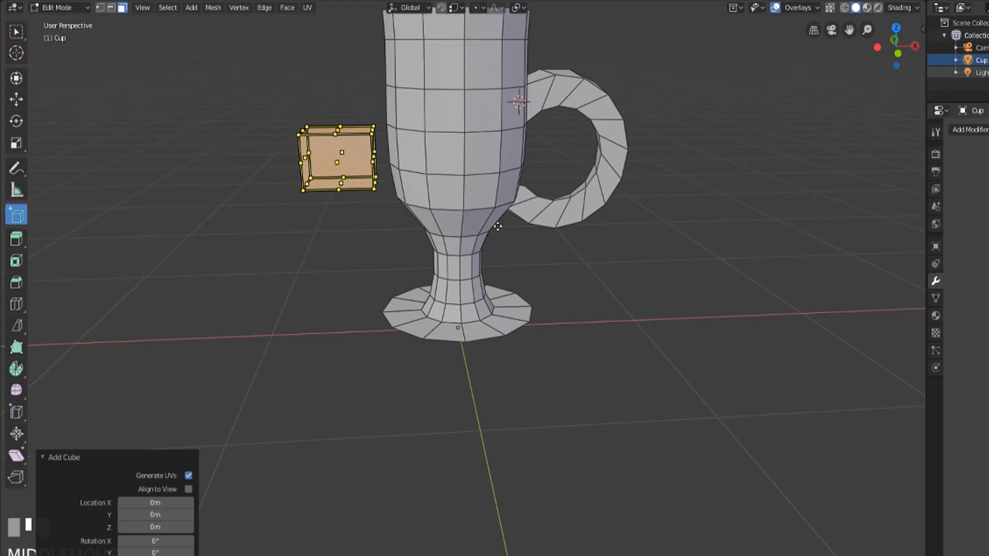
pyautogui.keyDown('shift'); pyautogui.moveTo(388, 239); pyautogui.dragTo(441, 352, button='middle'); pyautogui.keyUp('shift')
pyautogui.scroll(3, 441, 352)
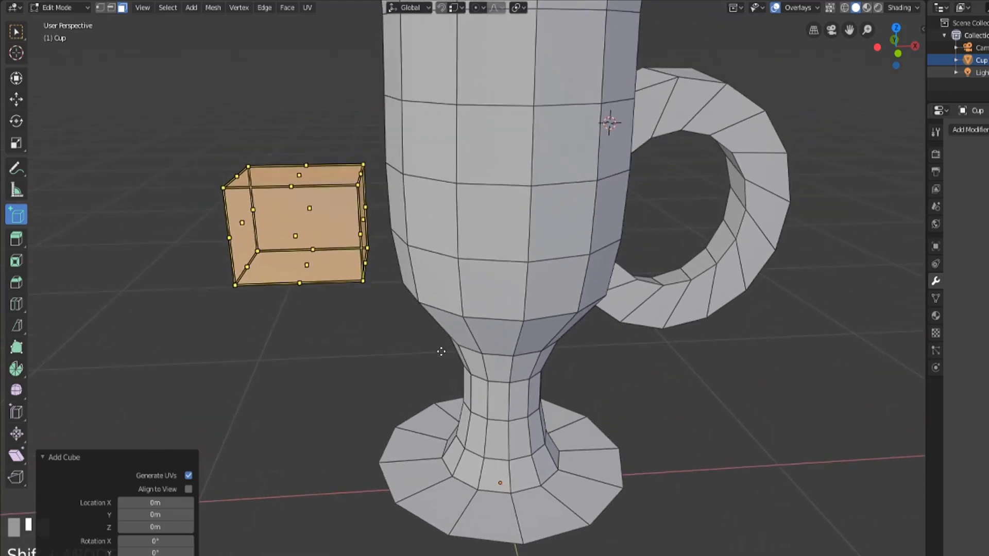
pyautogui.scroll(-1, 440, 352)
pyautogui.scroll(-1, 374, 402)
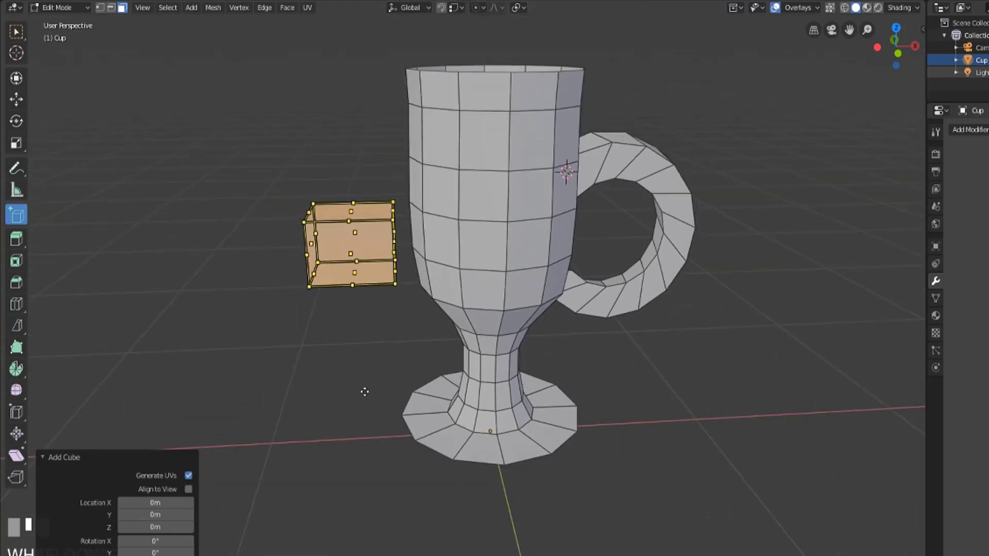
# - Clear the selection, then select the block's front face and extend it to the whole block with Select Linked
pyautogui.click(16, 31)
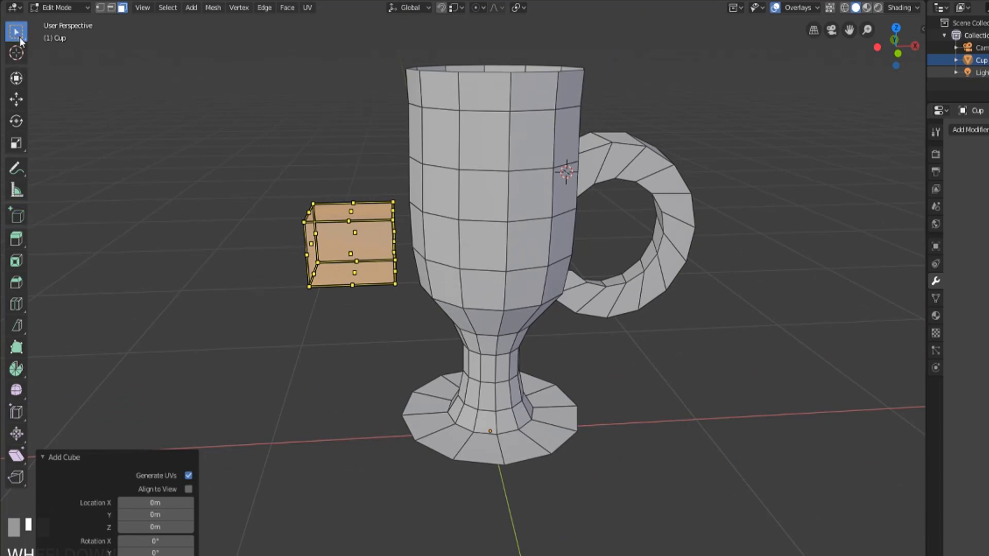
pyautogui.click(308, 358)
pyautogui.moveTo(325, 397); pyautogui.dragTo(499, 149, button='middle')
pyautogui.moveTo(381, 290); pyautogui.dragTo(503, 286, button='middle')
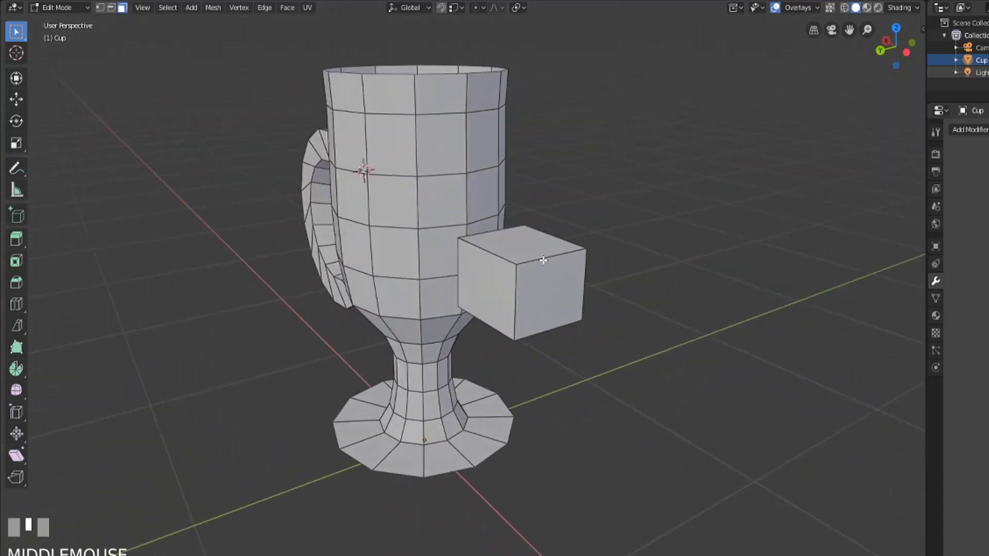
pyautogui.moveTo(532, 293); pyautogui.dragTo(362, 303, button='middle')
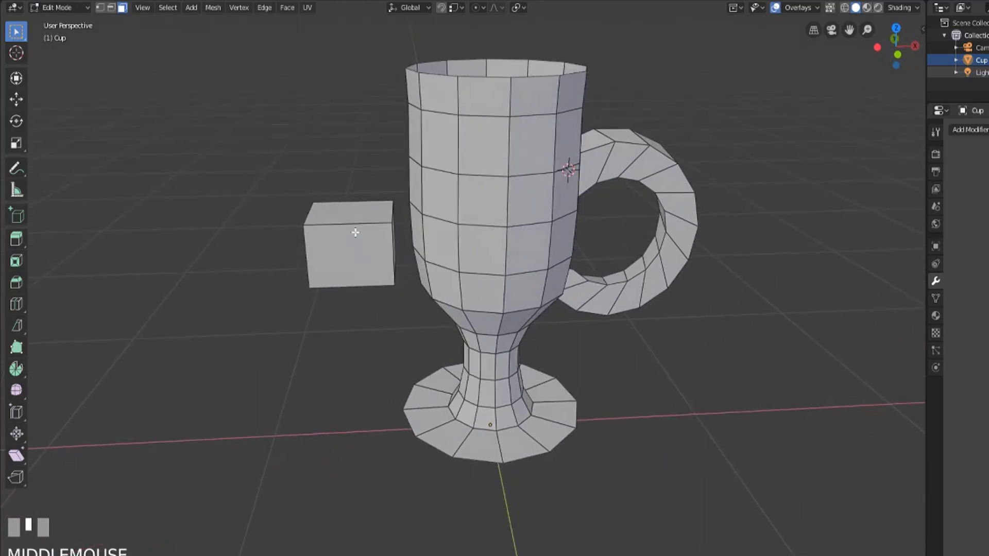
pyautogui.click(380, 251)
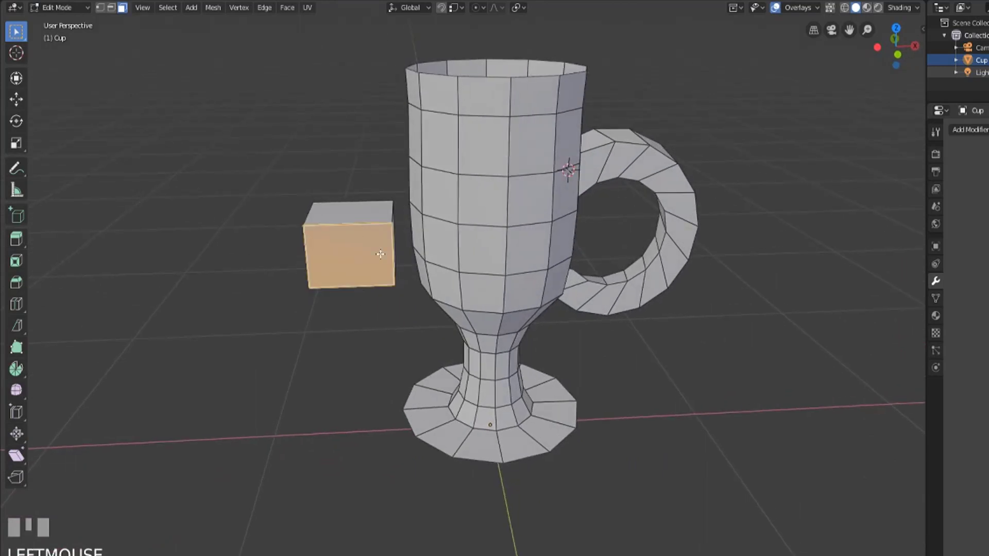
pyautogui.click(170, 9)
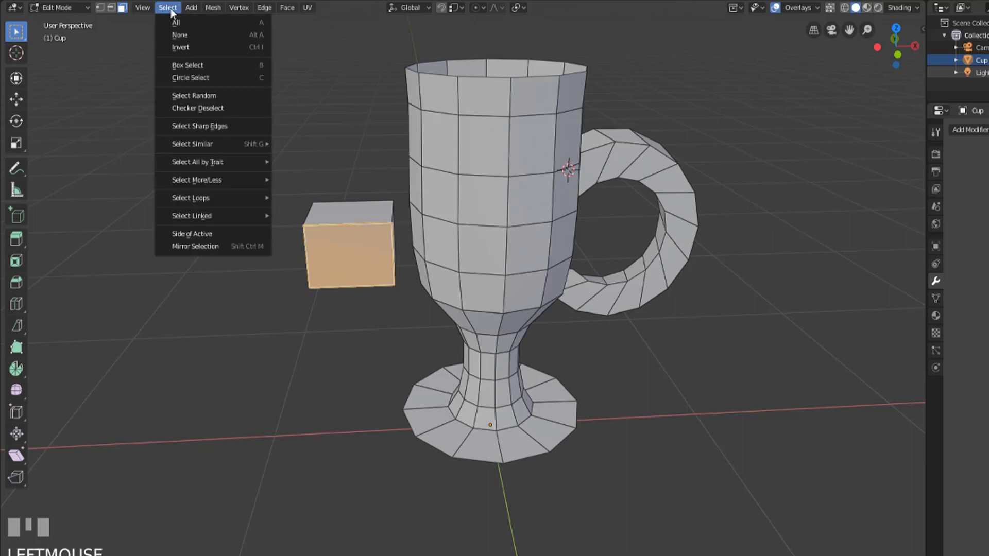
pyautogui.moveTo(212, 216)
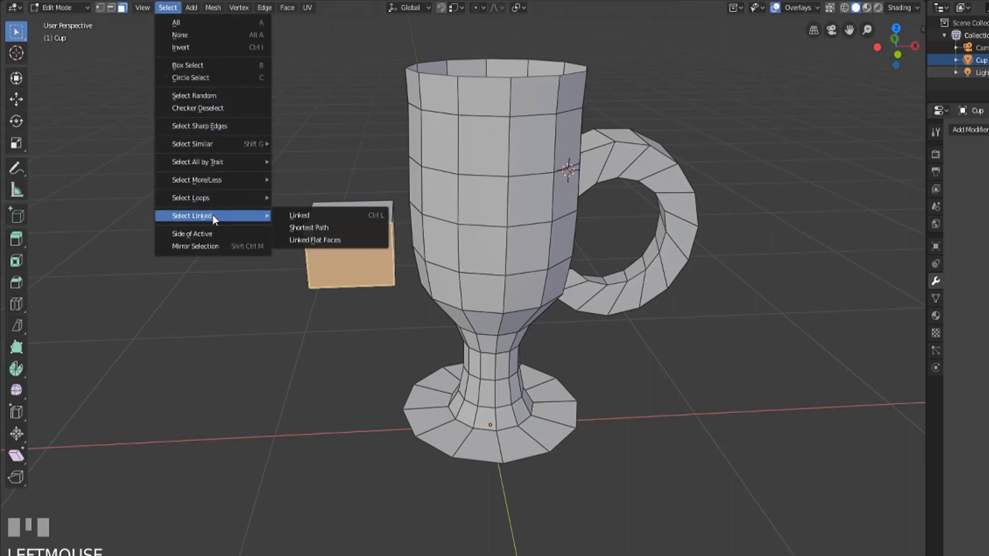
pyautogui.click(325, 219)
# - Scale the block to about 0.786 along the X axis in front view, giving it a nearly square face
pyautogui.moveTo(355, 280); pyautogui.dragTo(387, 272, button='middle')
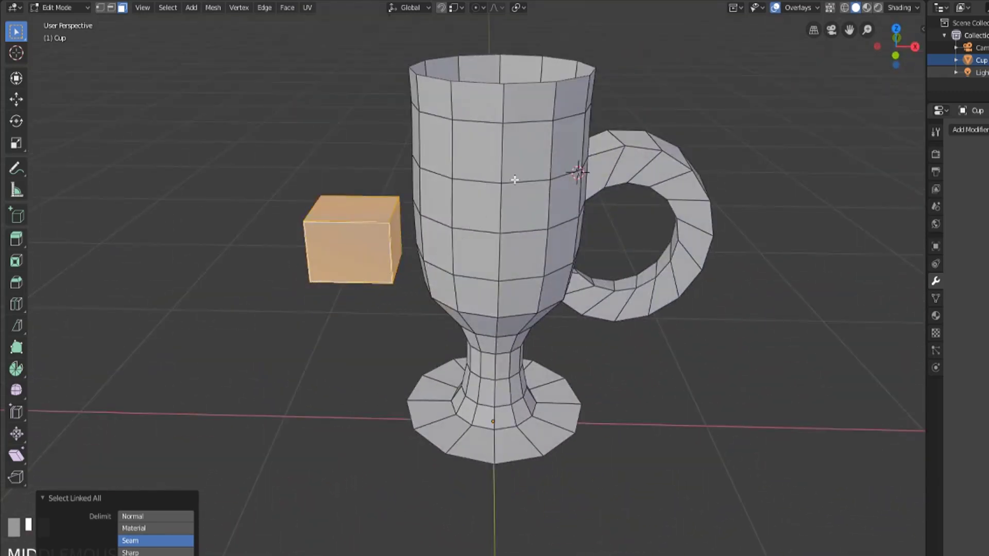
pyautogui.press('KP_1')
pyautogui.scroll(4, 485, 227)
pyautogui.keyDown('shift'); pyautogui.moveTo(481, 220); pyautogui.dragTo(567, 81, button='middle'); pyautogui.keyUp('shift')
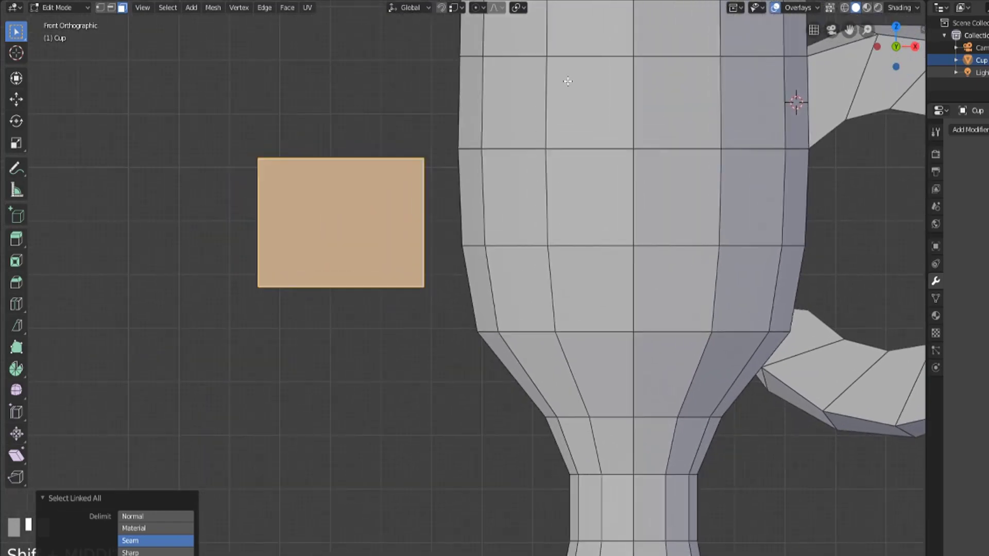
pyautogui.press('s')
pyautogui.press('x')
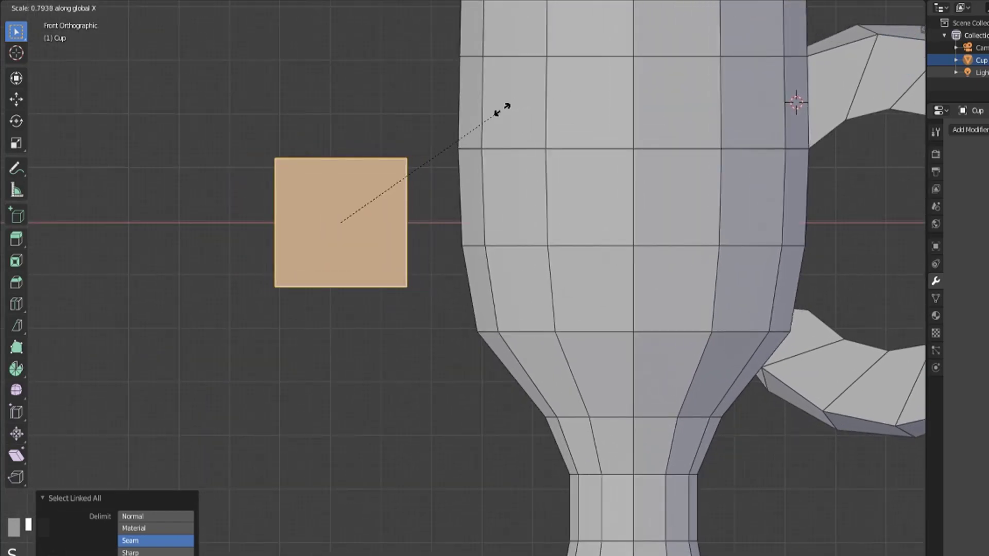
pyautogui.click(508, 123)
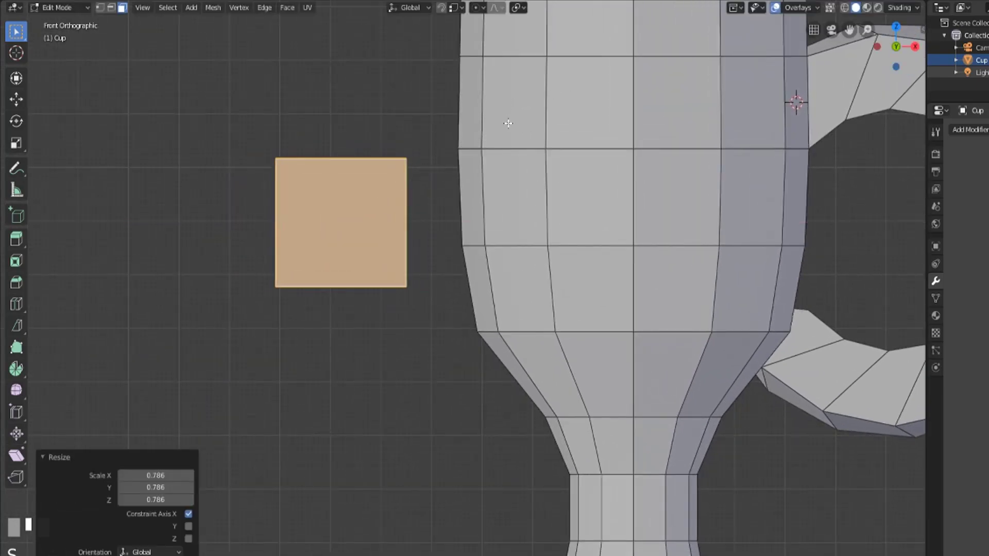
# - Rotate the block 45° in front view and scale it to about 0.723 along X to form a narrow diamond
pyautogui.write('r')
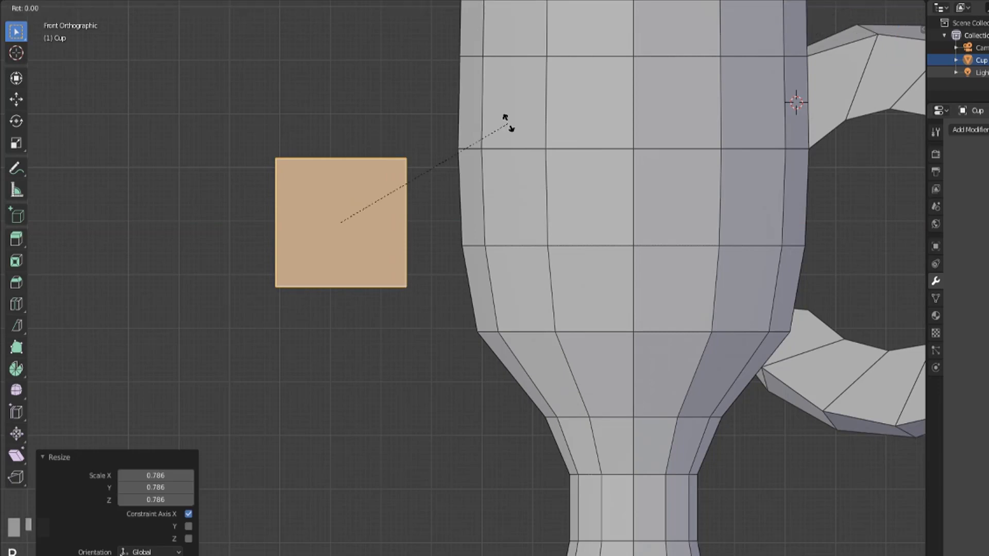
pyautogui.write('45')
pyautogui.press('Return')
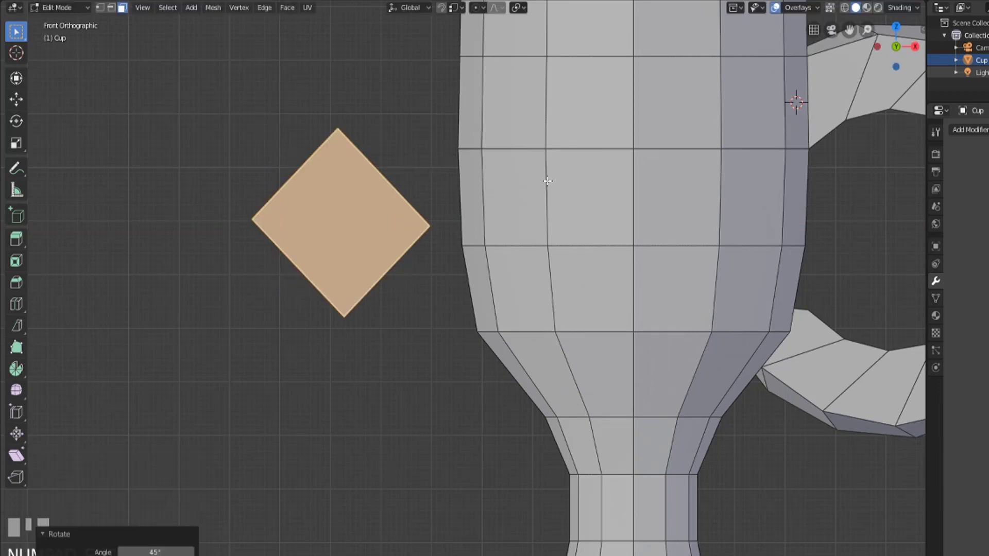
pyautogui.press('s')
pyautogui.press('x')
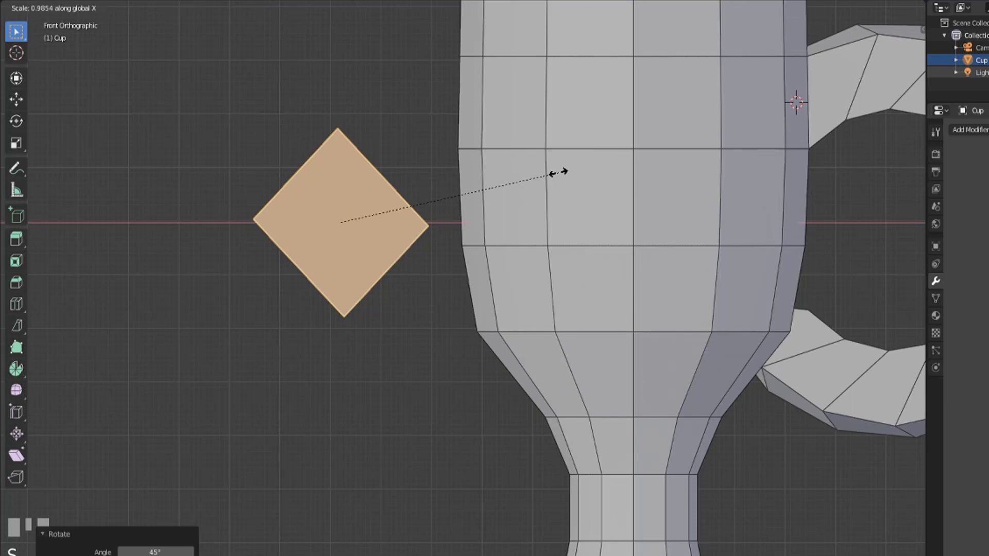
pyautogui.click(494, 164)
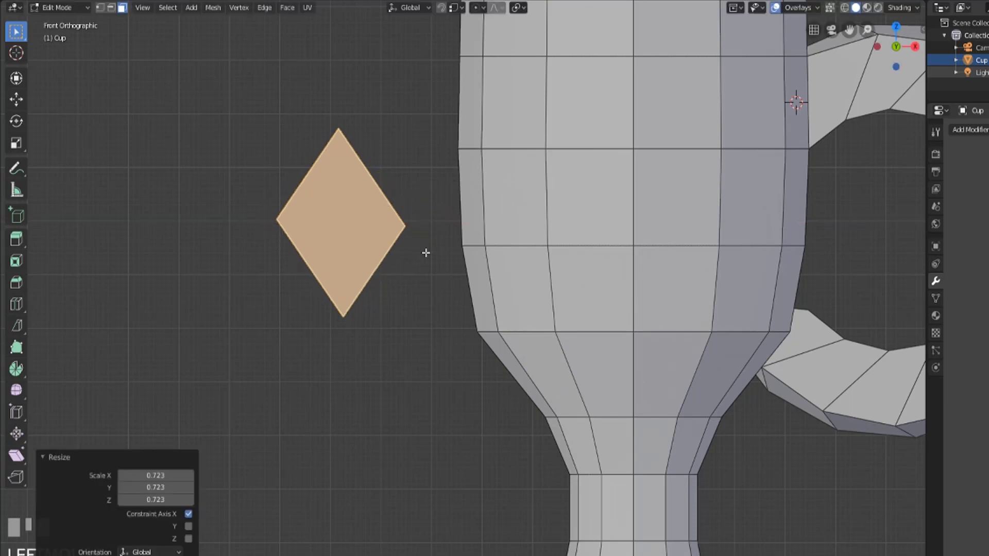
# - Select the diamond's two opposite side edges in edge mode and level them by scaling to 0 along Z
pyautogui.moveTo(285, 233); pyautogui.dragTo(368, 281, button='middle')
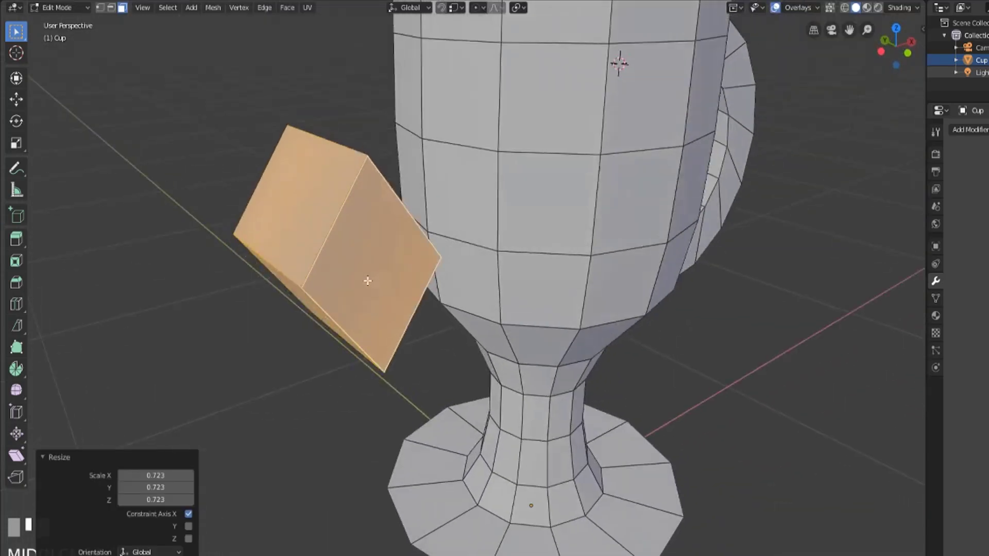
pyautogui.click(268, 256)
pyautogui.moveTo(268, 256); pyautogui.dragTo(432, 201, button='middle')
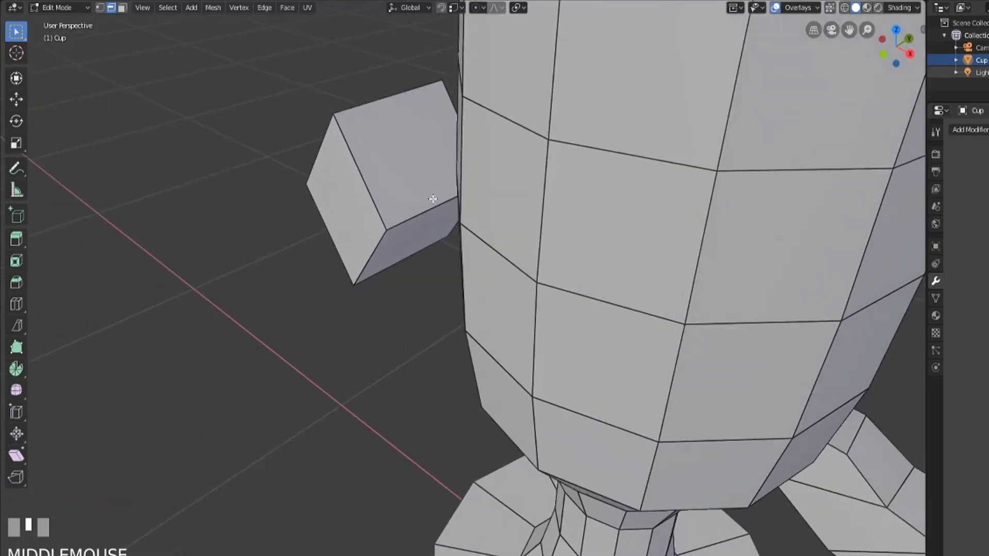
pyautogui.keyDown('shift'); pyautogui.click(390, 318); pyautogui.keyUp('shift')
pyautogui.moveTo(391, 319); pyautogui.dragTo(439, 294, button='middle')
pyautogui.press('KP_1')
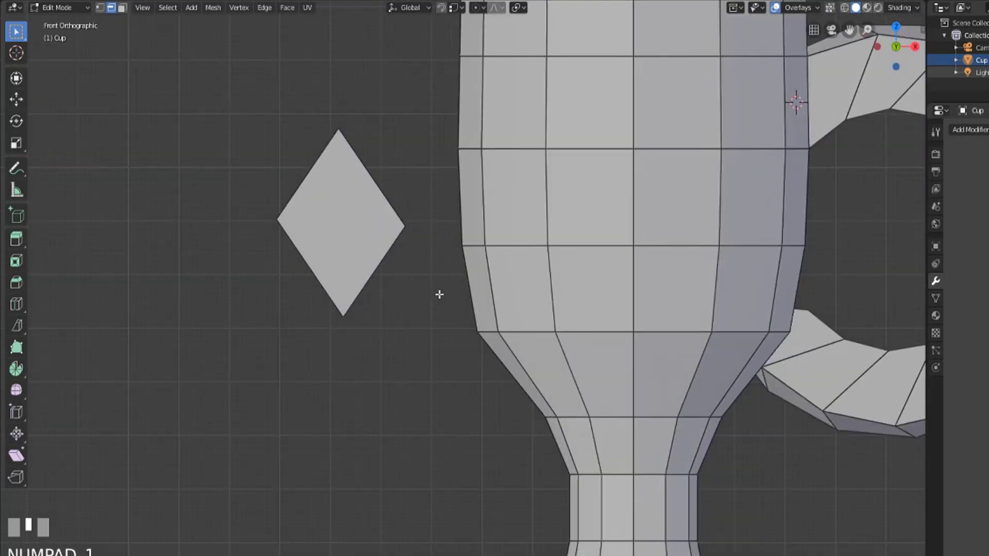
pyautogui.press('s')
pyautogui.press('z')
pyautogui.press('0')
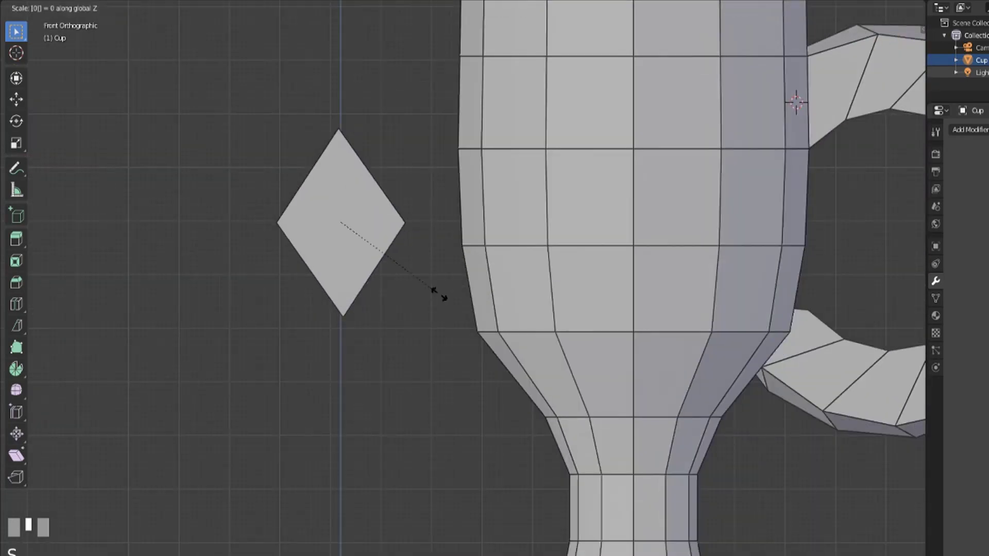
pyautogui.press('Return')
pyautogui.scroll(-5, 439, 293)
pyautogui.moveTo(404, 309); pyautogui.dragTo(461, 293, button='middle')
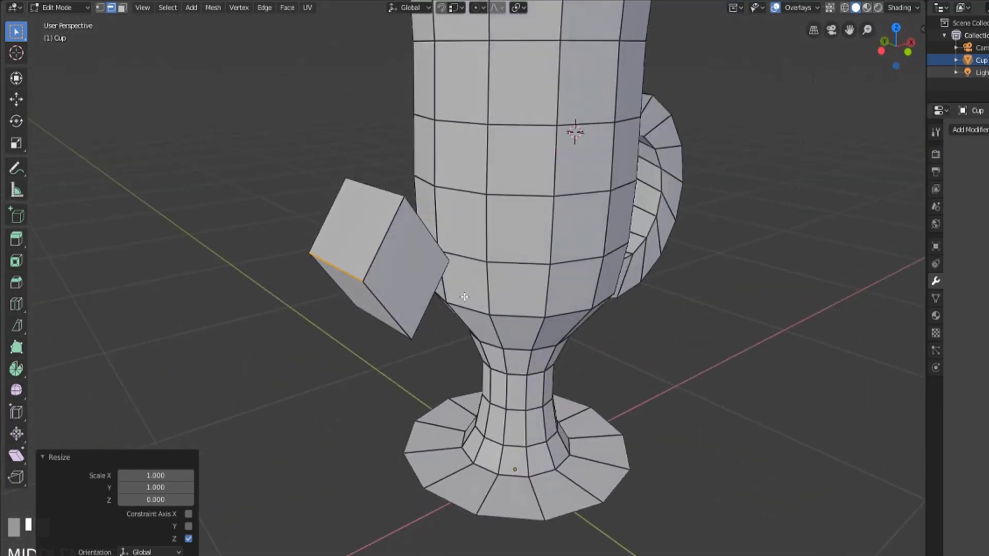
# - Select the whole linked diamond and scale it down along the Y axis into a thin plate
pyautogui.hotkey('ctrl', 'l')
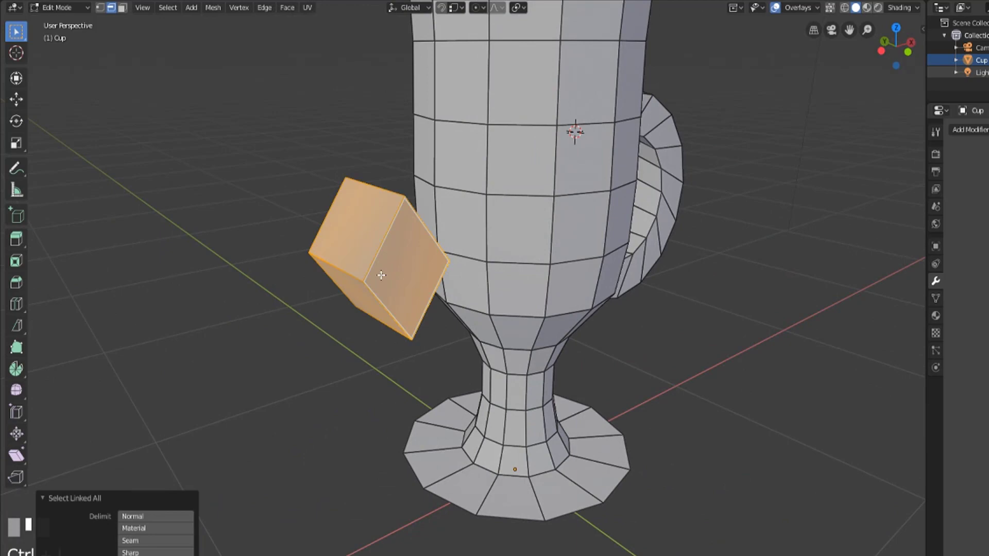
pyautogui.moveTo(302, 358); pyautogui.dragTo(474, 364, button='middle')
pyautogui.press('s')
pyautogui.press('y')
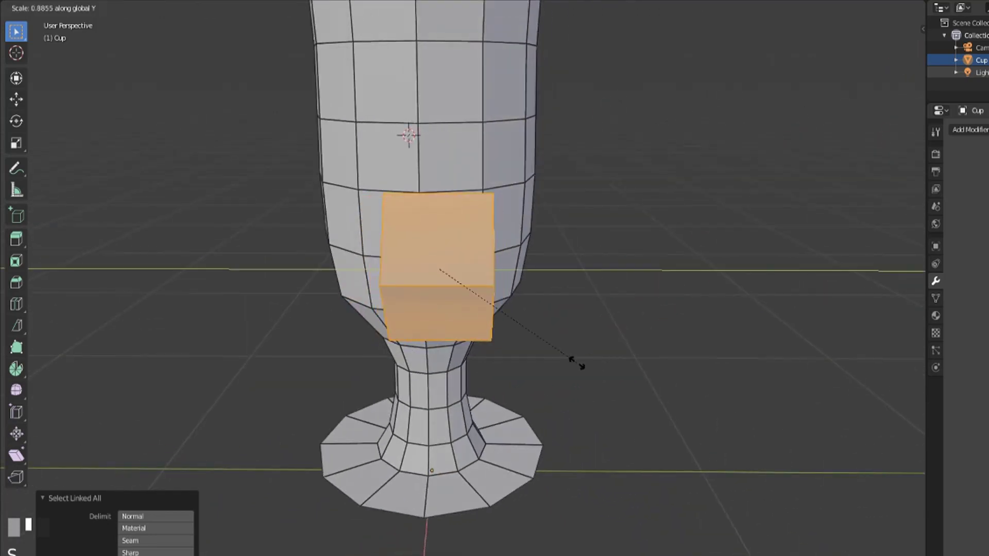
pyautogui.click(468, 338)
# - Check the diamond in Object Mode, return to Edit Mode and move it about 0.57 m along X into the cup's bowl
pyautogui.press('Tab')
pyautogui.moveTo(510, 349); pyautogui.dragTo(376, 338, button='middle')
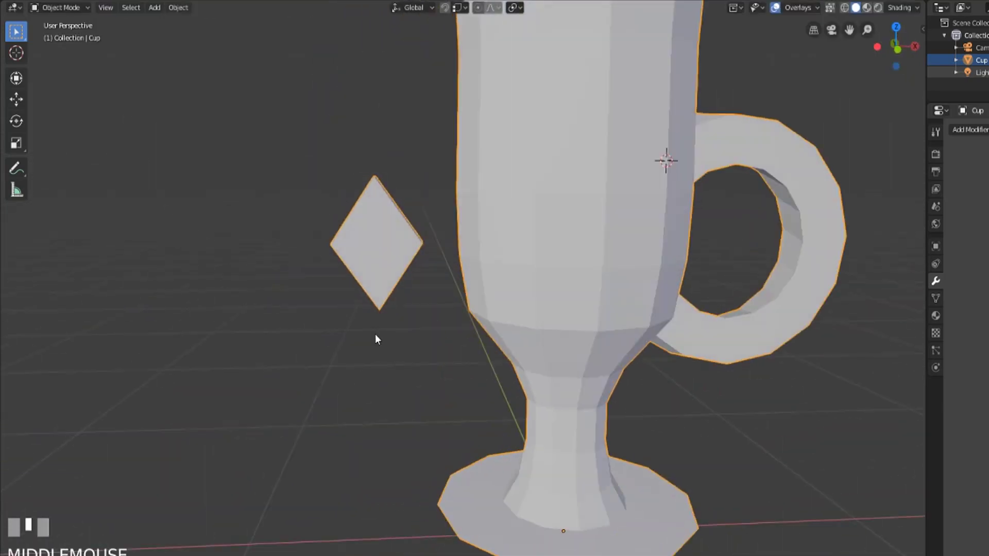
pyautogui.scroll(-3, 375, 339)
pyautogui.press('Tab')
pyautogui.press('g')
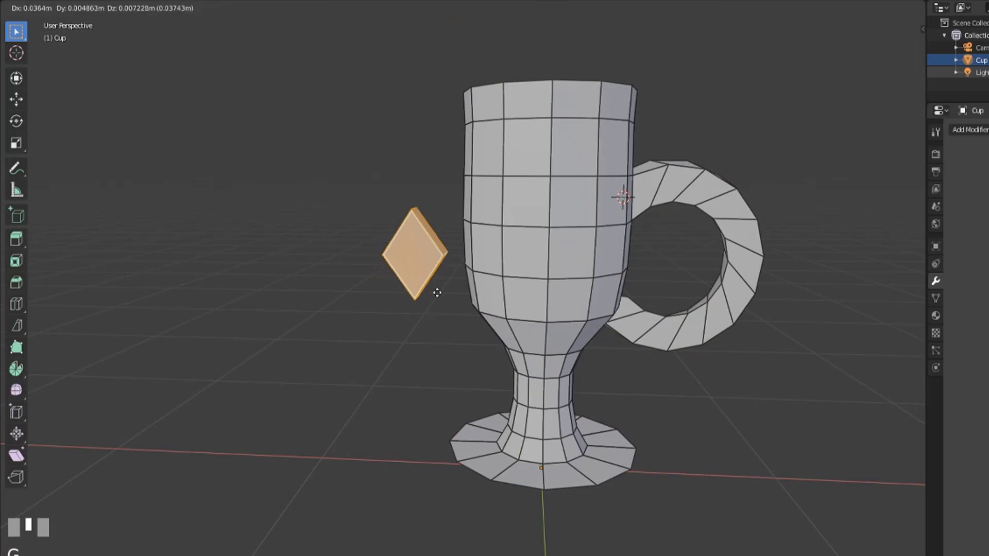
pyautogui.click(567, 296)
# - Move the diamond about -0.36 m along the Y axis so it sits on the front of the bowl
pyautogui.moveTo(567, 297); pyautogui.dragTo(545, 244, button='middle')
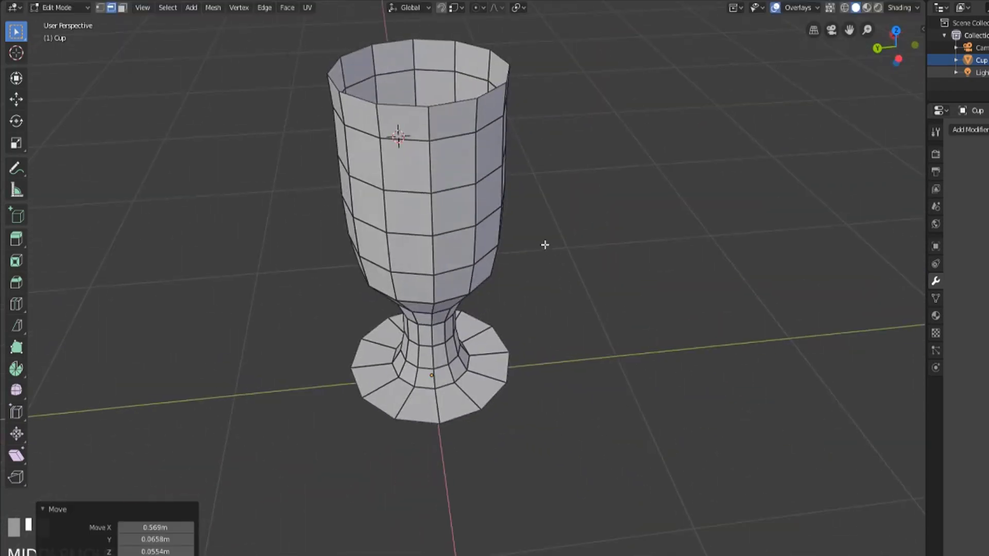
pyautogui.press('g')
pyautogui.press('y')
pyautogui.click(621, 242)
pyautogui.moveTo(621, 243); pyautogui.dragTo(662, 150, button='middle')
pyautogui.scroll(5, 662, 150)
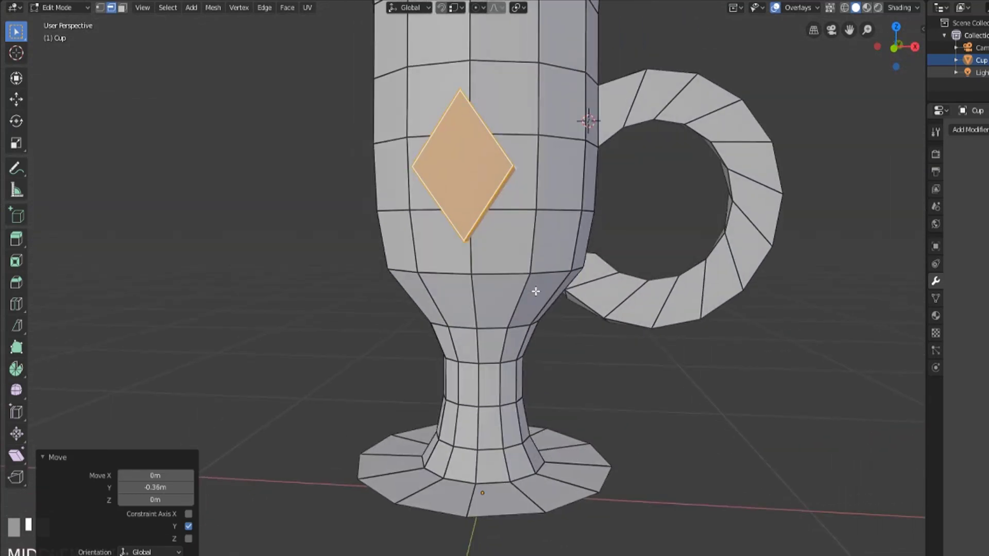
# - Raise the diamond about 0.07 m along Z and nudge it into the centre of the bowl in the front view
pyautogui.press('g')
pyautogui.press('z')
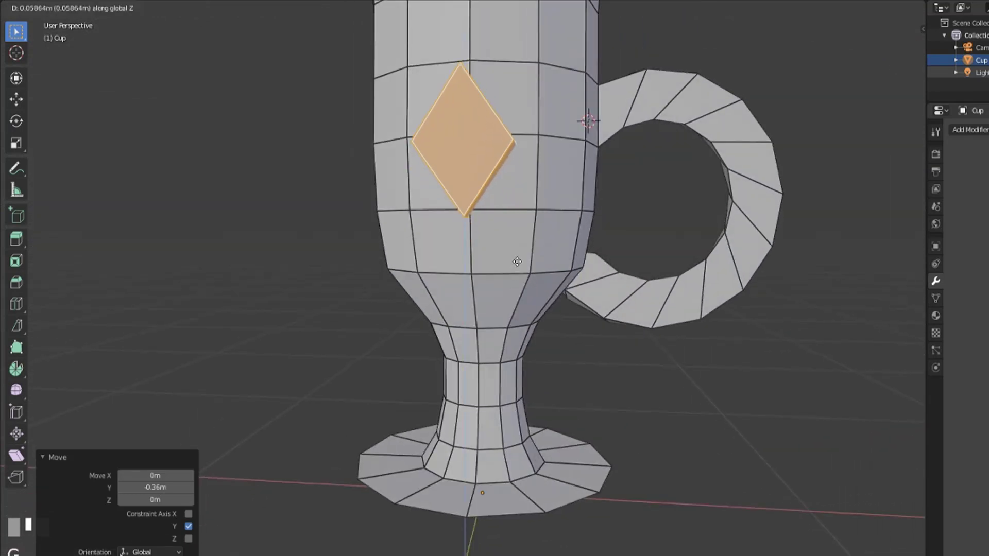
pyautogui.click(517, 261)
pyautogui.moveTo(518, 257)
pyautogui.mouseDown(button='middle')
pyautogui.moveTo(540, 251)
pyautogui.moveTo(522, 263)
pyautogui.mouseUp(button='middle')
pyautogui.press('KP_1')
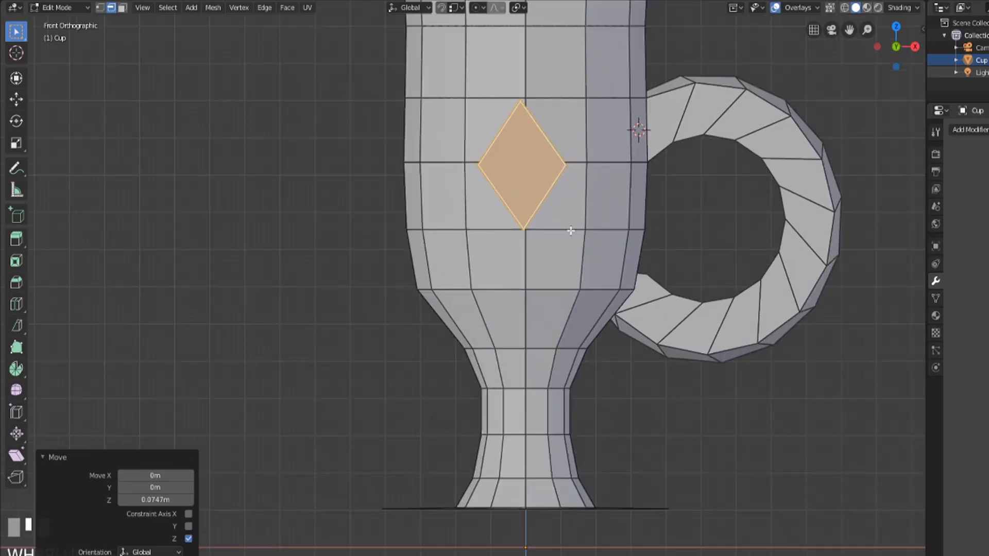
pyautogui.keyDown('shift'); pyautogui.moveTo(569, 230); pyautogui.dragTo(552, 230, button='middle'); pyautogui.keyUp('shift')
pyautogui.press('g')
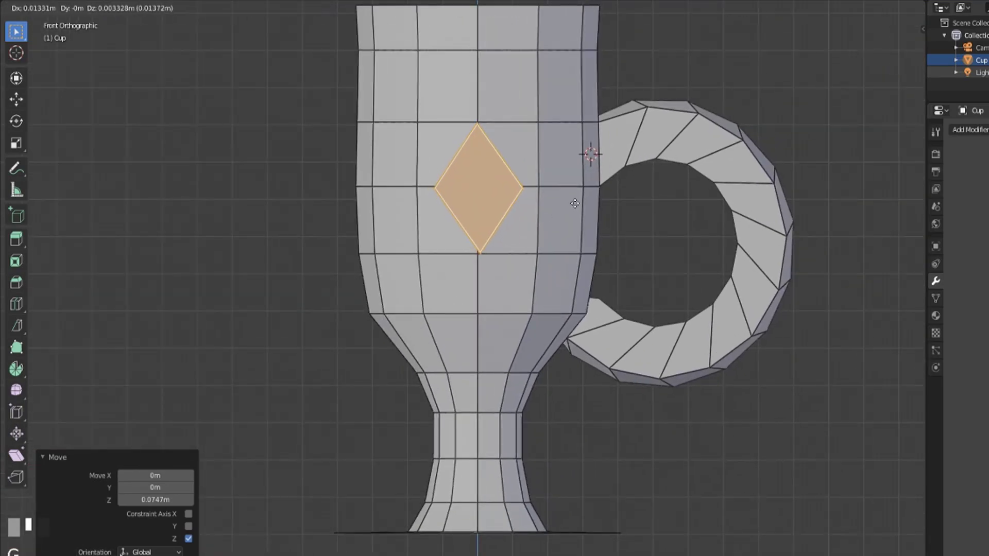
pyautogui.click(576, 203)
# - Select the diamond's hidden back face inside the cup in face mode and delete it
pyautogui.moveTo(597, 238); pyautogui.dragTo(441, 297, button='middle')
pyautogui.click(423, 240)
pyautogui.press('3')
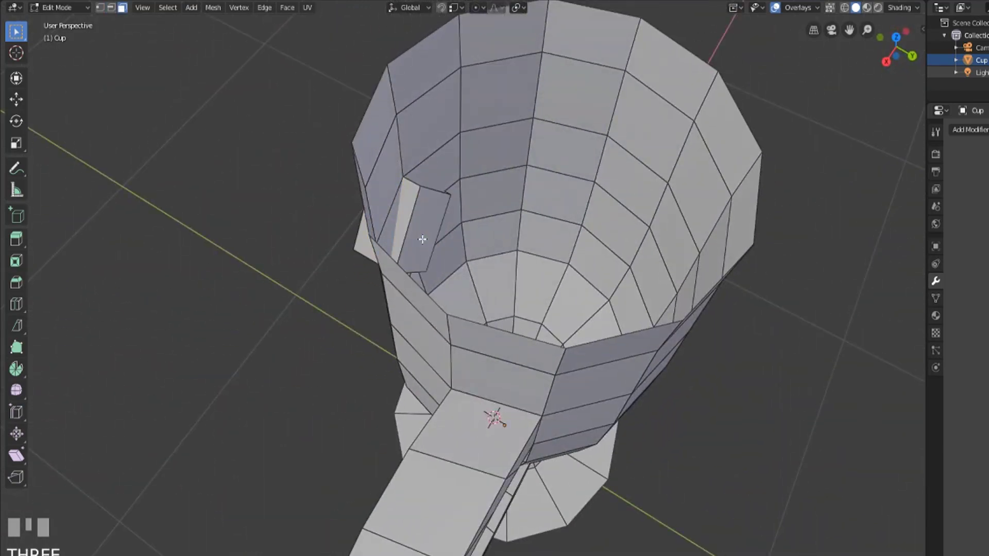
pyautogui.click(422, 242)
pyautogui.press('x')
pyautogui.click(418, 266)
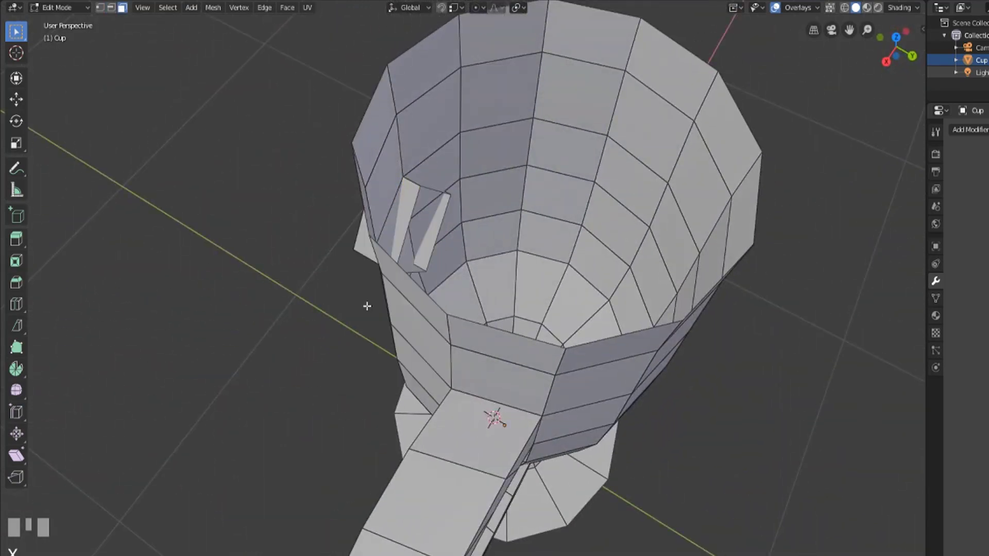
# - Inspect the cup and its diamond decoration in Object Mode, then return to Edit Mode
pyautogui.moveTo(366, 306); pyautogui.dragTo(543, 221, button='middle')
pyautogui.scroll(-3, 543, 221)
pyautogui.press('Tab')
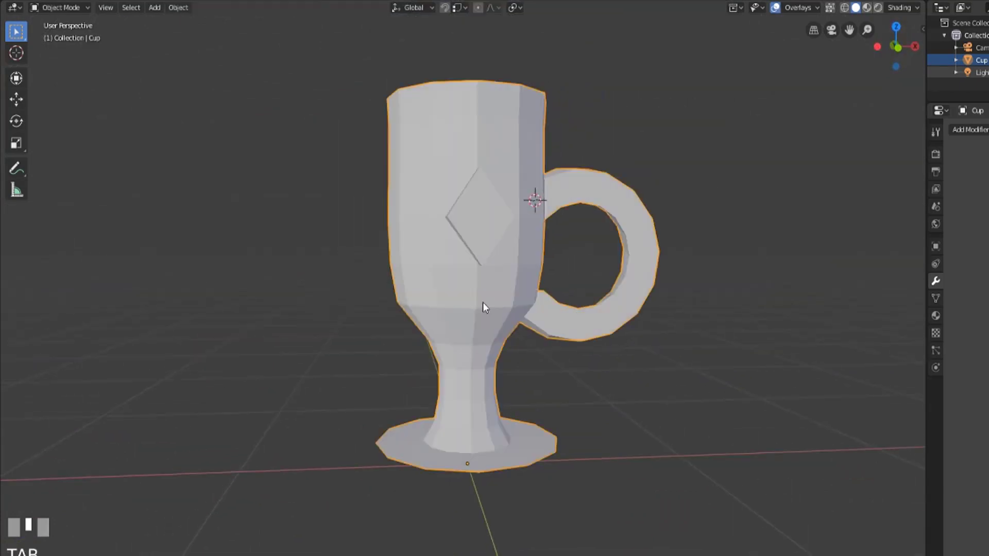
pyautogui.moveTo(483, 302); pyautogui.dragTo(598, 270, button='middle')
pyautogui.scroll(3, 520, 308)
pyautogui.press('Tab')
# - Draw a thin plate-shaped cube in the empty space beside the cup with the Add Cube tool
pyautogui.scroll(-1, 582, 269)
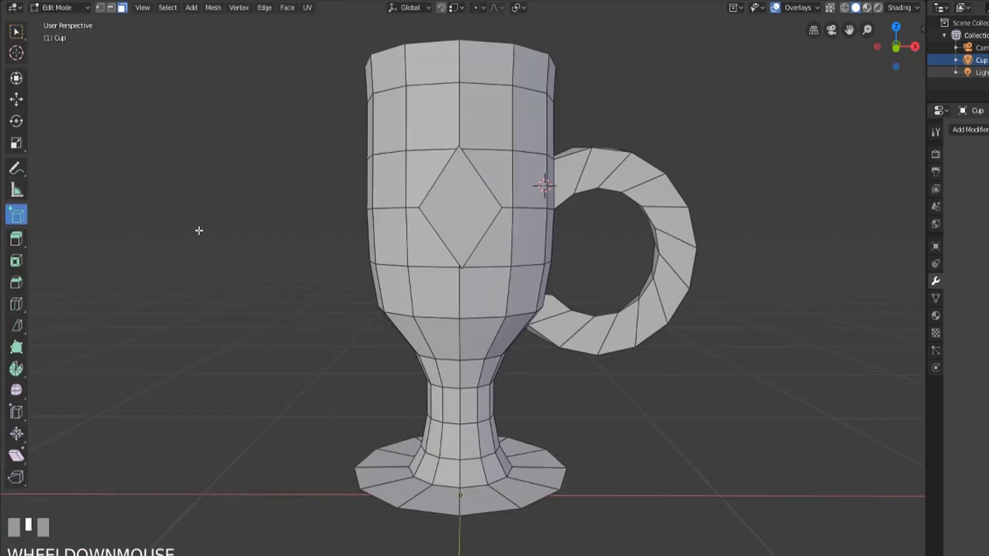
pyautogui.scroll(-3, 199, 230)
pyautogui.moveTo(338, 283); pyautogui.dragTo(596, 357, button='middle')
pyautogui.keyDown('shift'); pyautogui.moveTo(658, 336); pyautogui.dragTo(533, 323, button='middle'); pyautogui.keyUp('shift')
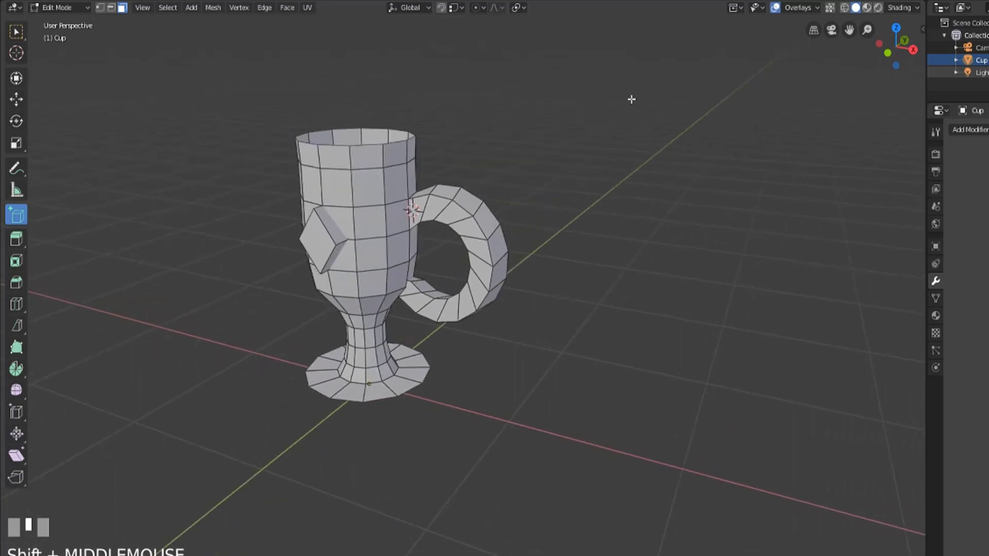
pyautogui.moveTo(632, 98); pyautogui.dragTo(798, 303)
pyautogui.moveTo(797, 301); pyautogui.dragTo(710, 308, button='middle')
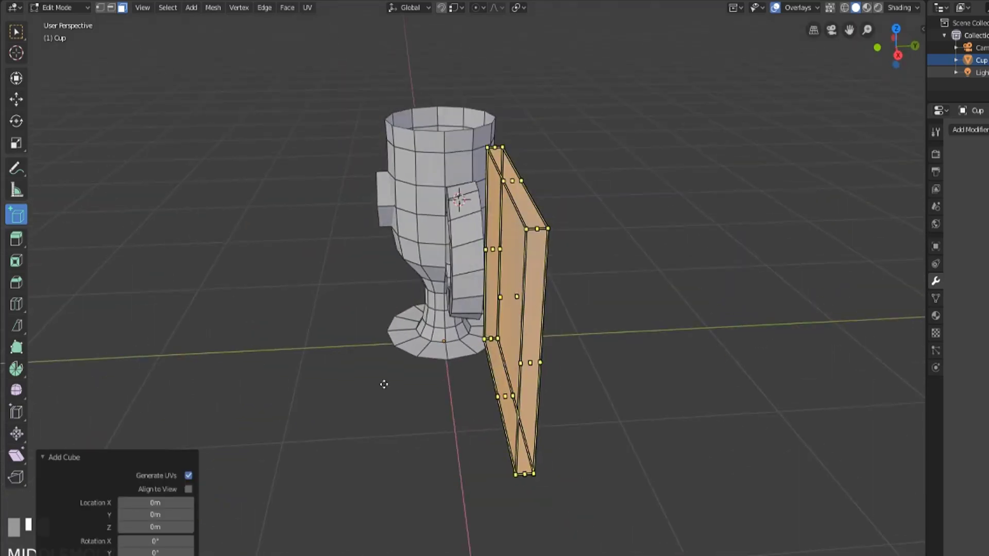
# - Try out the Location and Align to View settings of the new cube and collapse them
pyautogui.moveTo(139, 501)
pyautogui.mouseDown()
pyautogui.moveTo(180, 515)
pyautogui.moveTo(140, 515)
pyautogui.mouseUp()
pyautogui.click(167, 503)
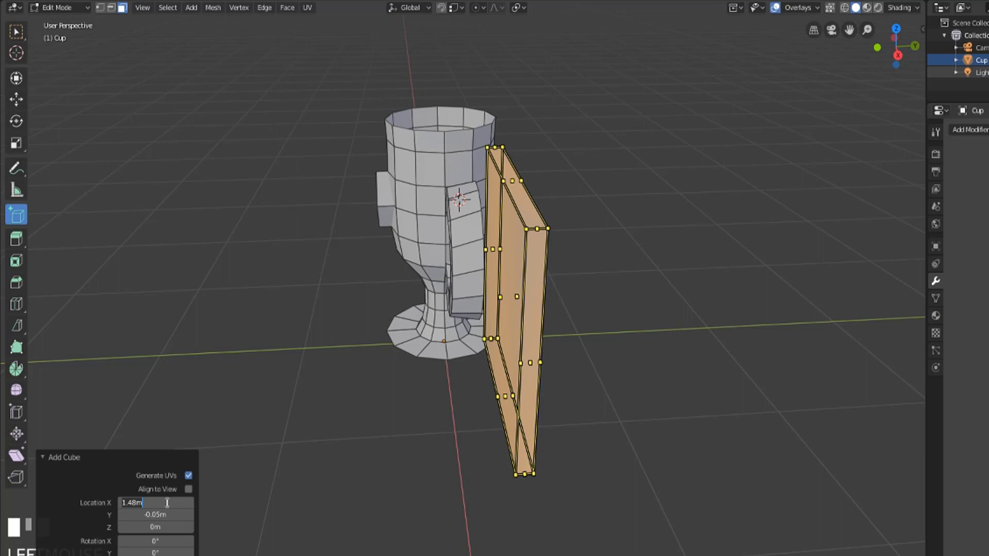
pyautogui.click(189, 488)
pyautogui.click(41, 459)
pyautogui.moveTo(231, 485); pyautogui.dragTo(333, 475, button='middle')
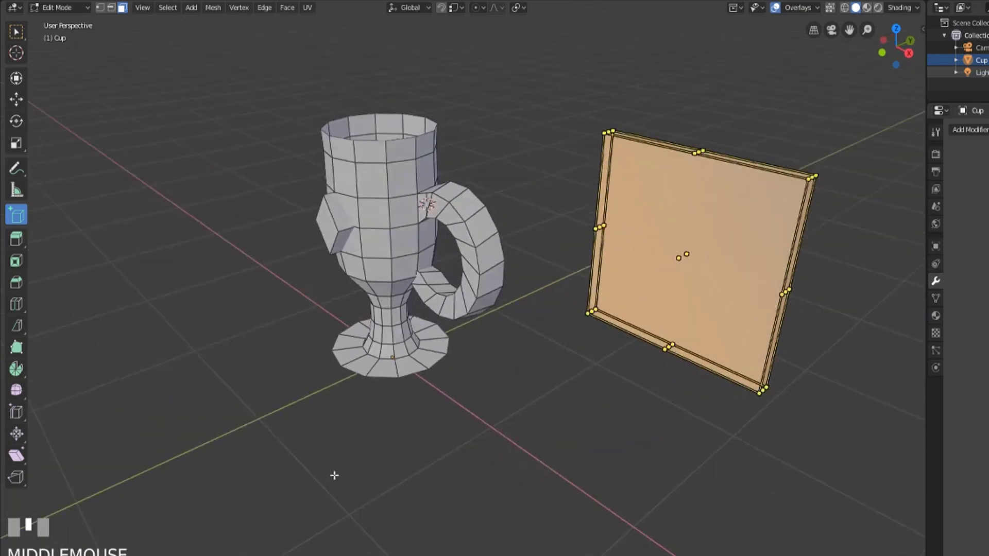
# - Return to the Select tool, select the whole linked plate beside the cup and delete its faces
pyautogui.click(457, 427)
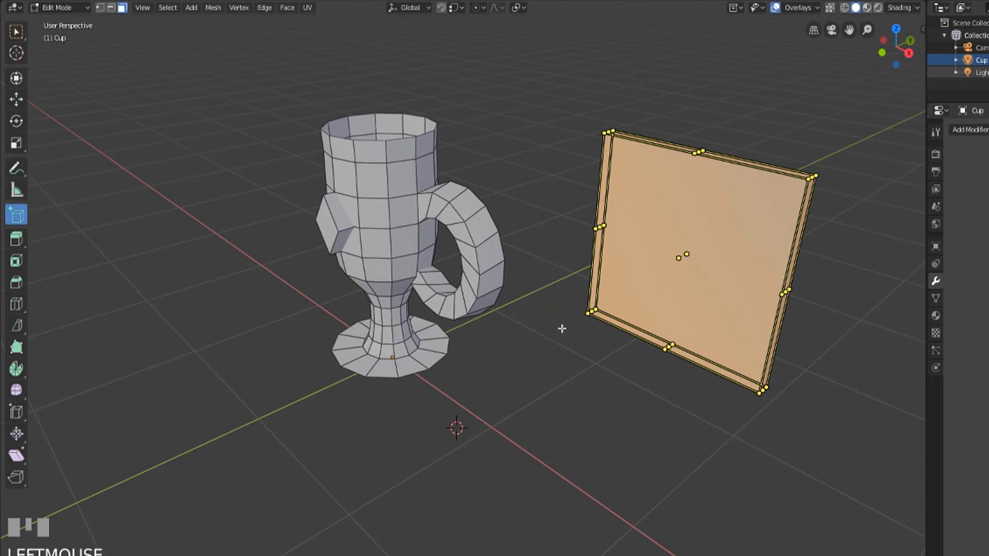
pyautogui.press('w')
pyautogui.click(549, 350)
pyautogui.click(656, 206)
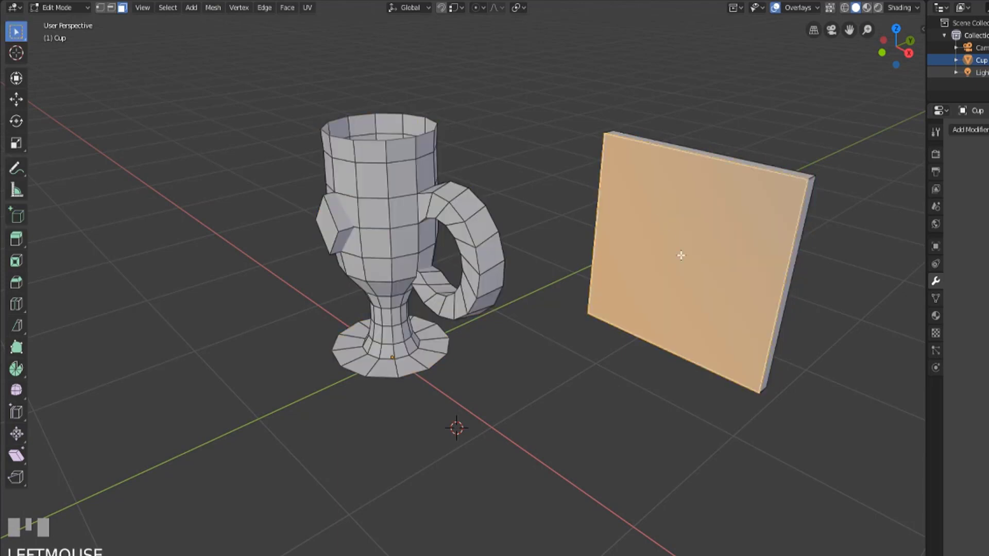
pyautogui.press('l')
pyautogui.press('x')
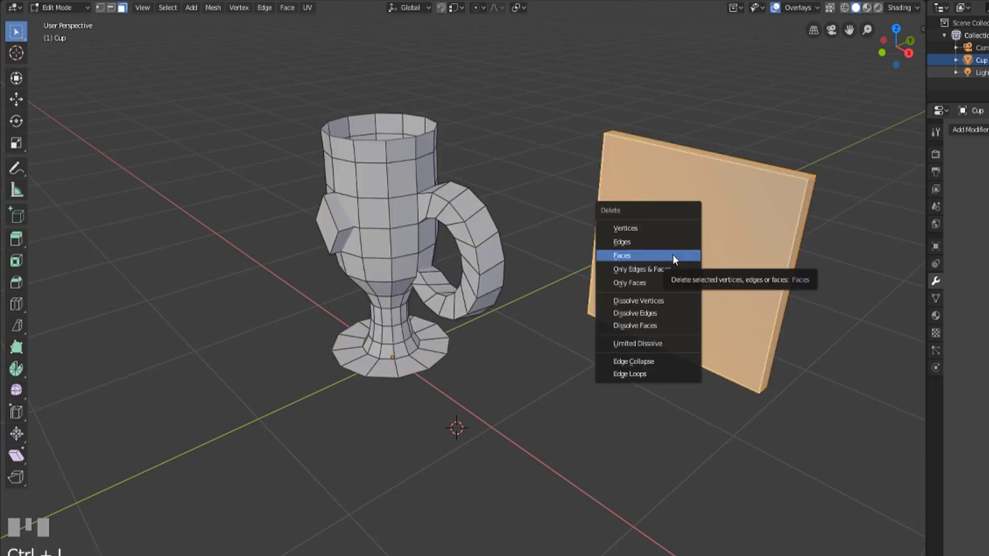
pyautogui.click(673, 254)
# - Review the cup from the front in Object Mode and go back to Edit Mode
pyautogui.moveTo(330, 485); pyautogui.dragTo(572, 401, button='middle')
pyautogui.press('Tab')
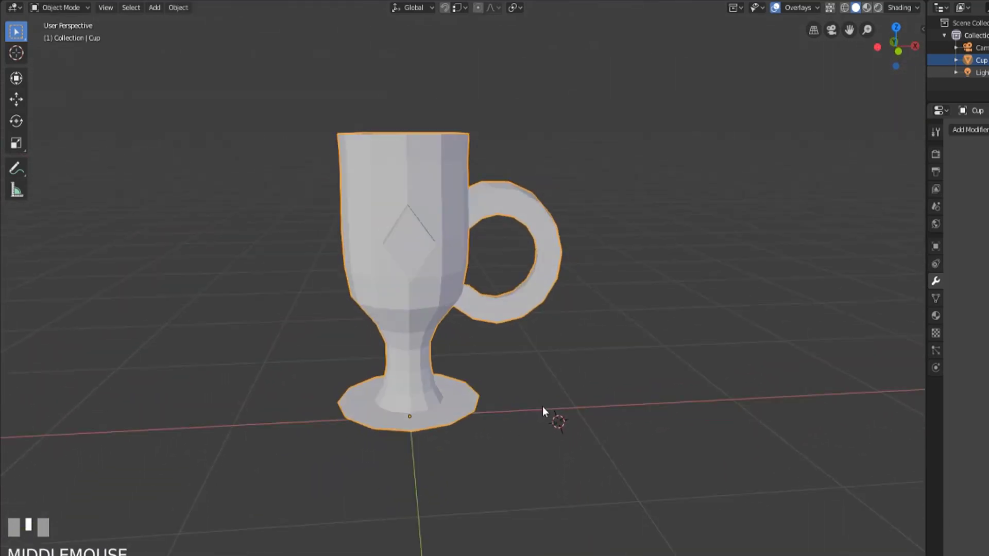
pyautogui.press('Tab')
pyautogui.moveTo(536, 407); pyautogui.dragTo(474, 412, button='middle')
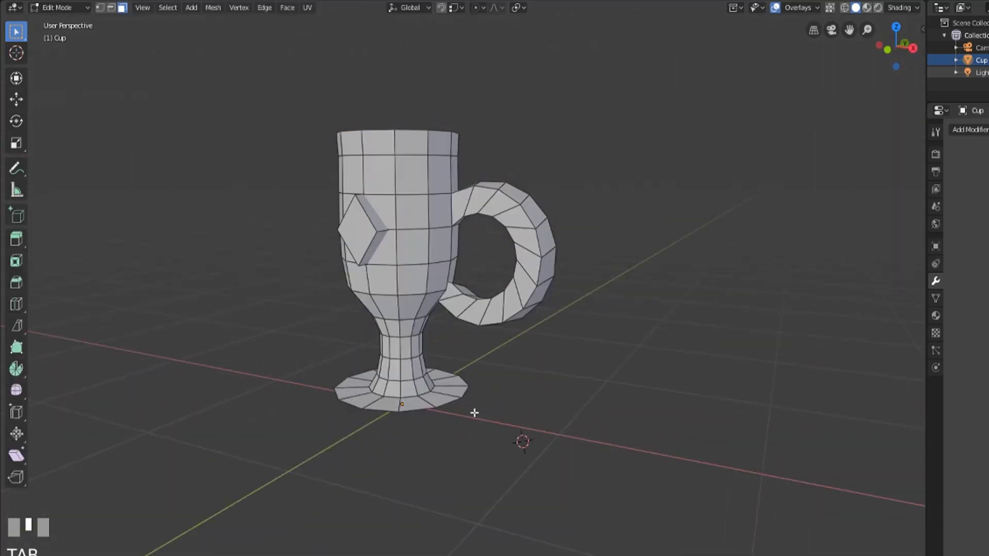